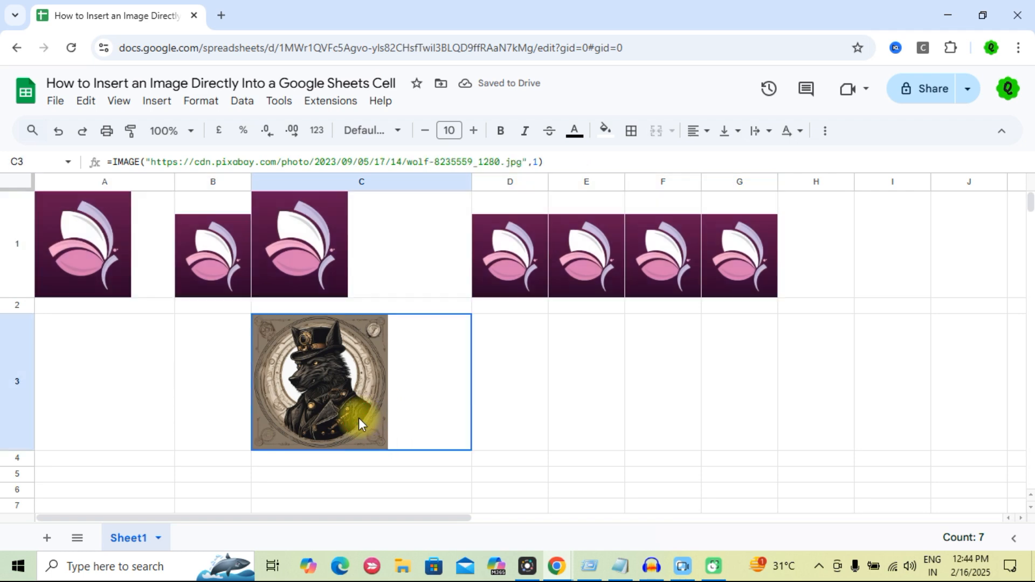
Copy C3's wolf IMAGE formula across D3:I3, adding six smaller wolf pictures.
left_click(471, 456)
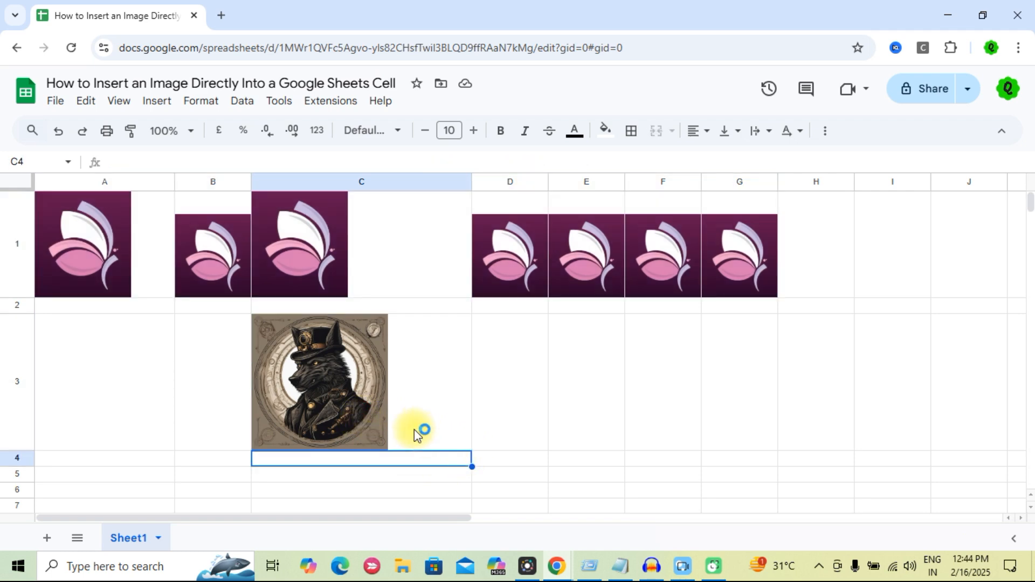
left_click(365, 416)
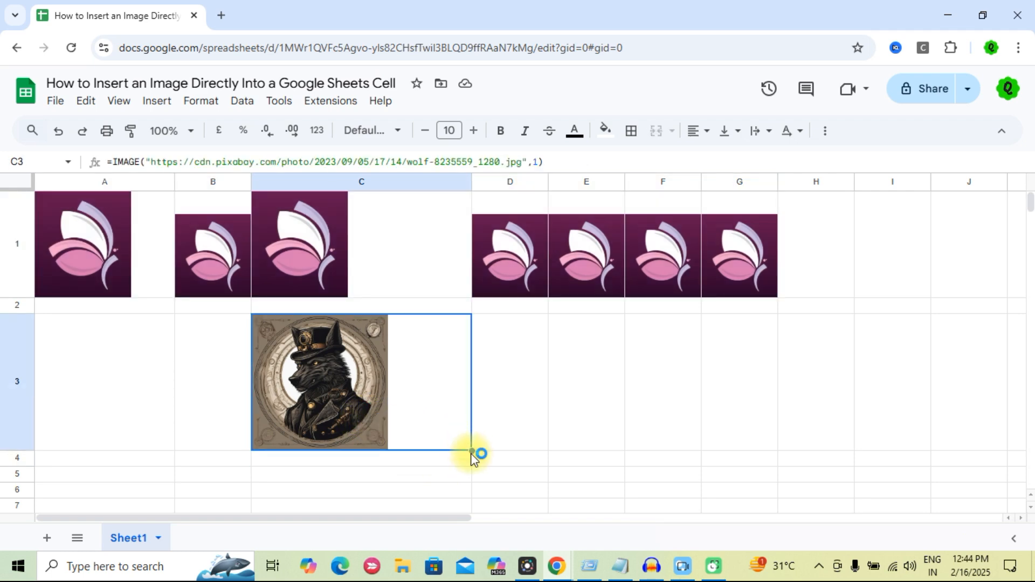
left_click_drag(473, 450, 522, 427)
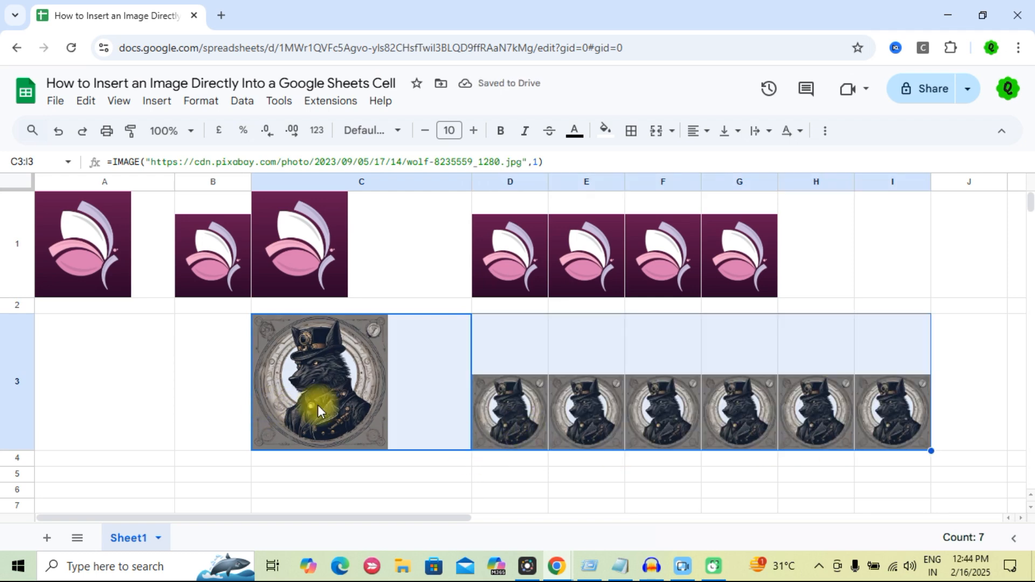
left_click(463, 479)
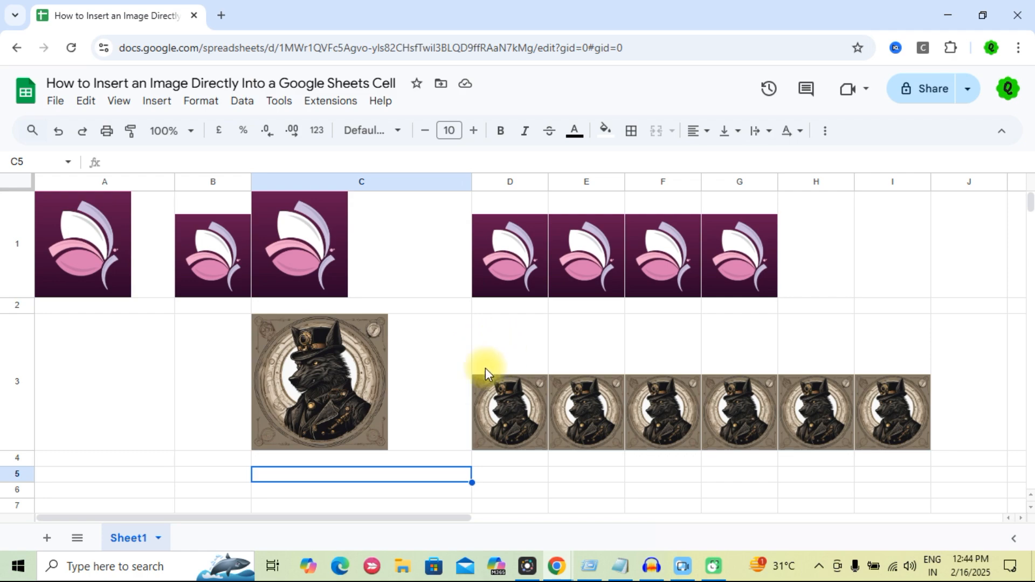
left_click(410, 356)
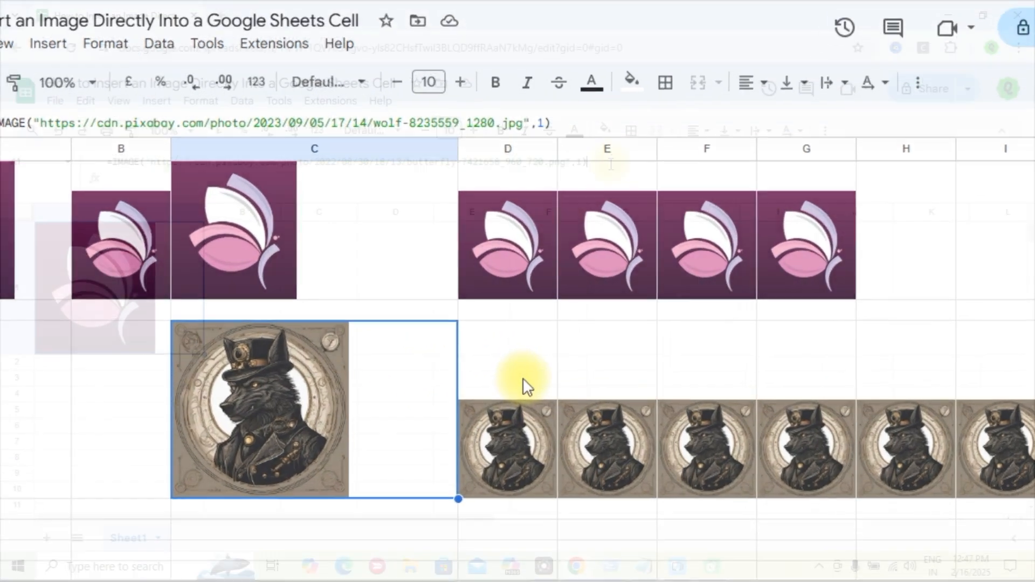
Review the URL and mode 1 arguments of A1's butterfly IMAGE formula, then commit it.
left_click_drag(611, 164, 105, 161)
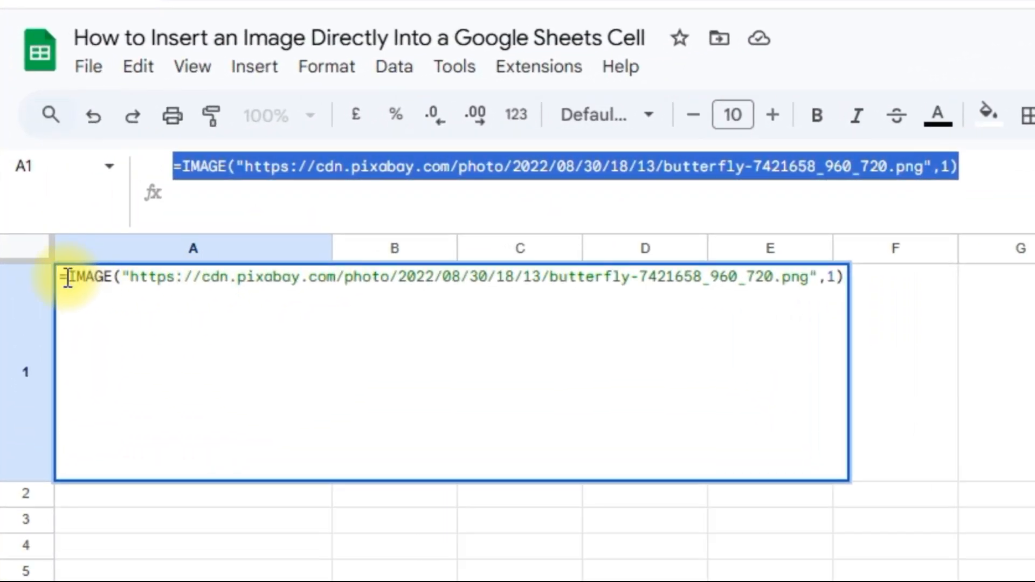
left_click_drag(66, 278, 846, 296)
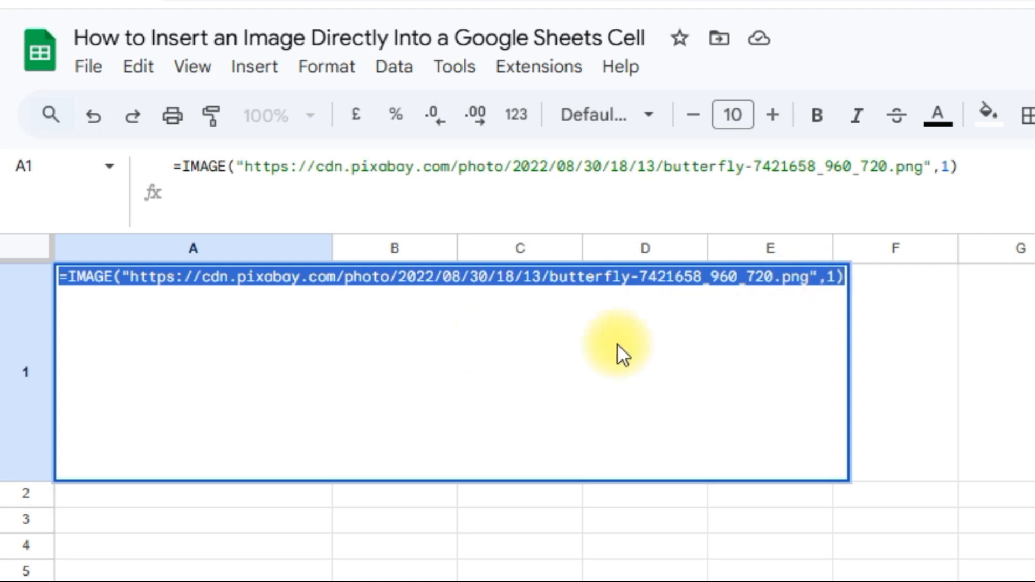
left_click(135, 283)
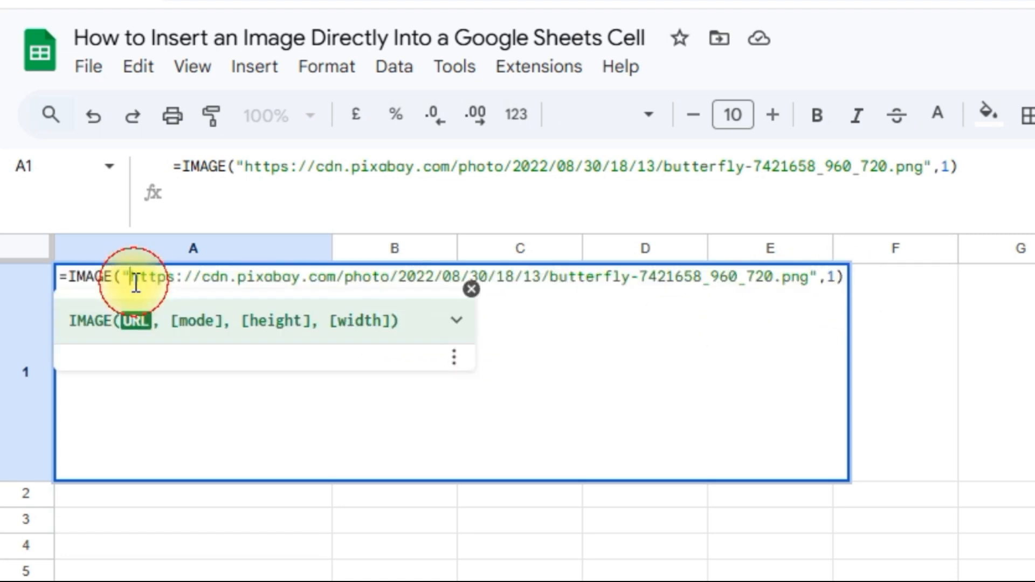
left_click_drag(135, 284, 814, 276)
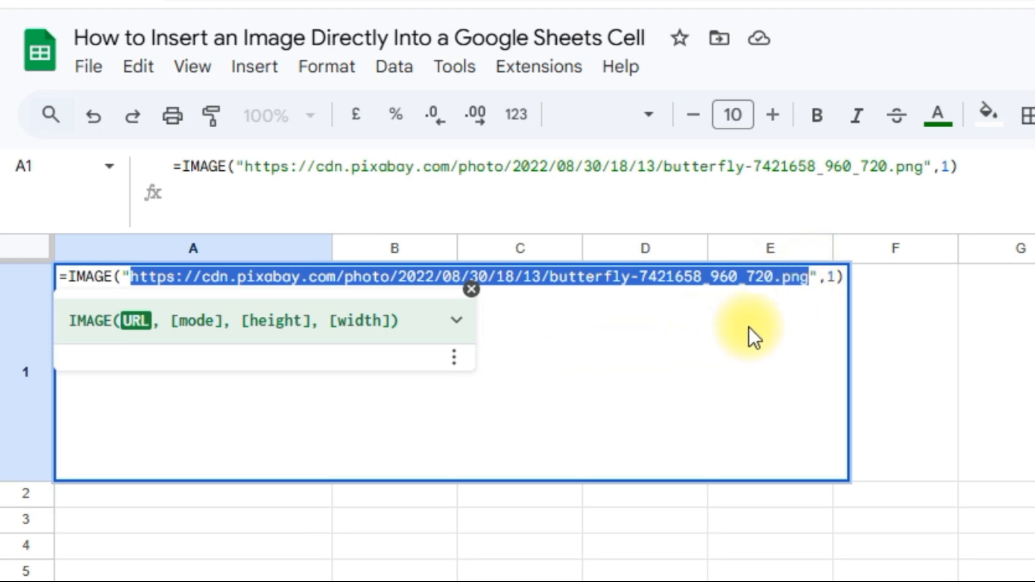
left_click_drag(846, 275, 817, 277)
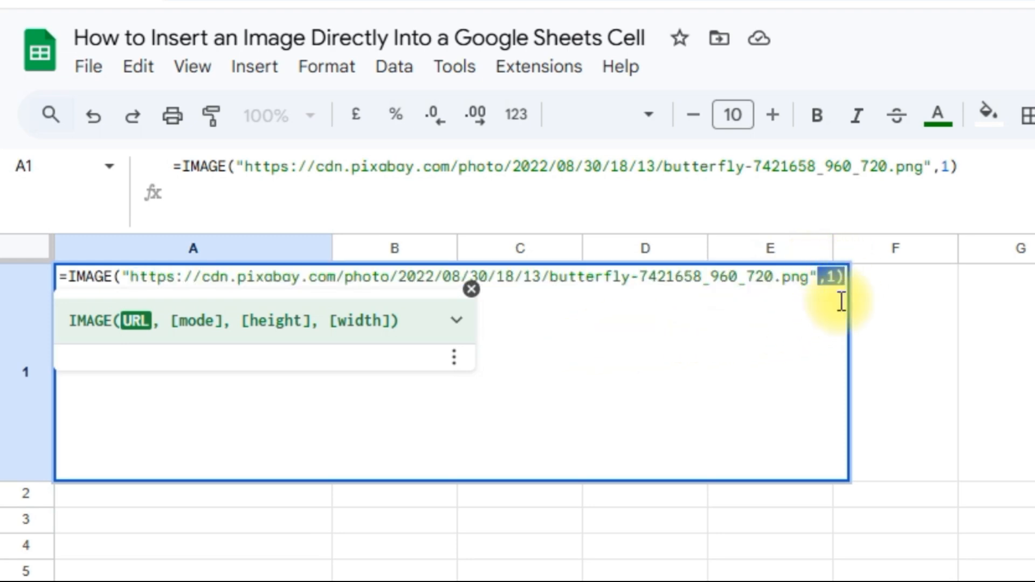
left_click(701, 277)
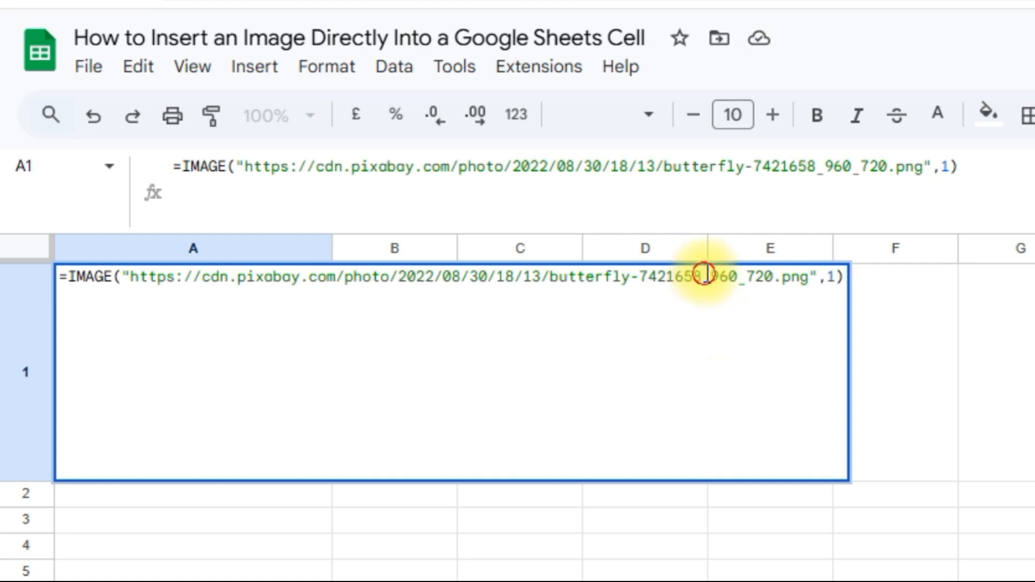
left_click(844, 277)
key("Return")
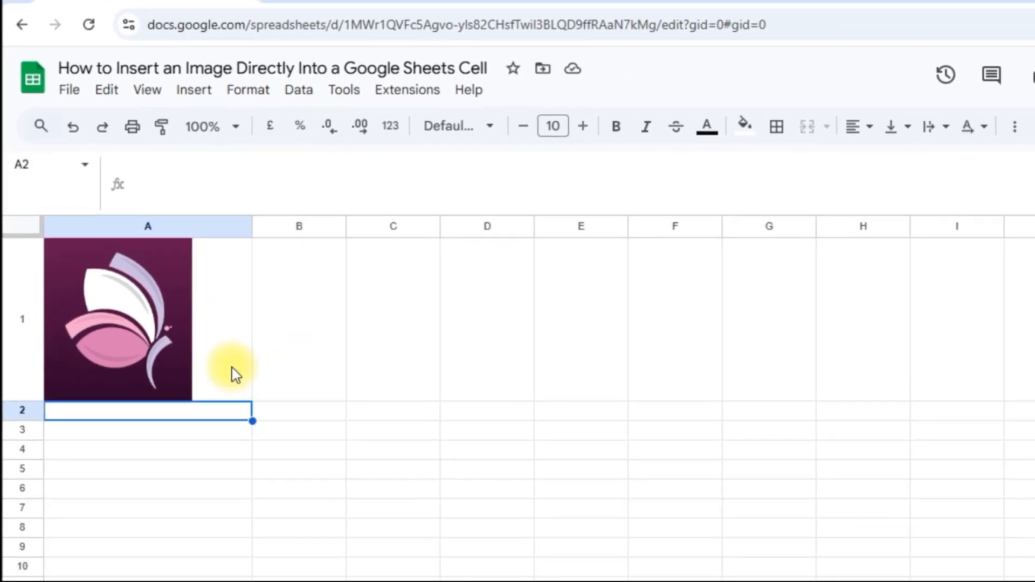
Paste the face-logo =IMAGE(URL,2) formula into C1 and commit it.
left_click(303, 290)
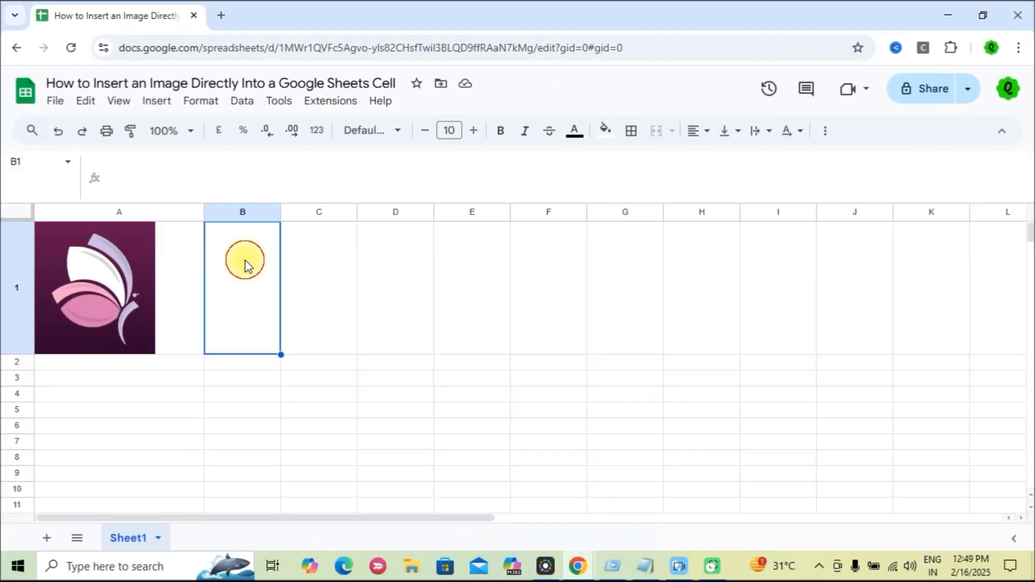
double_click(246, 261)
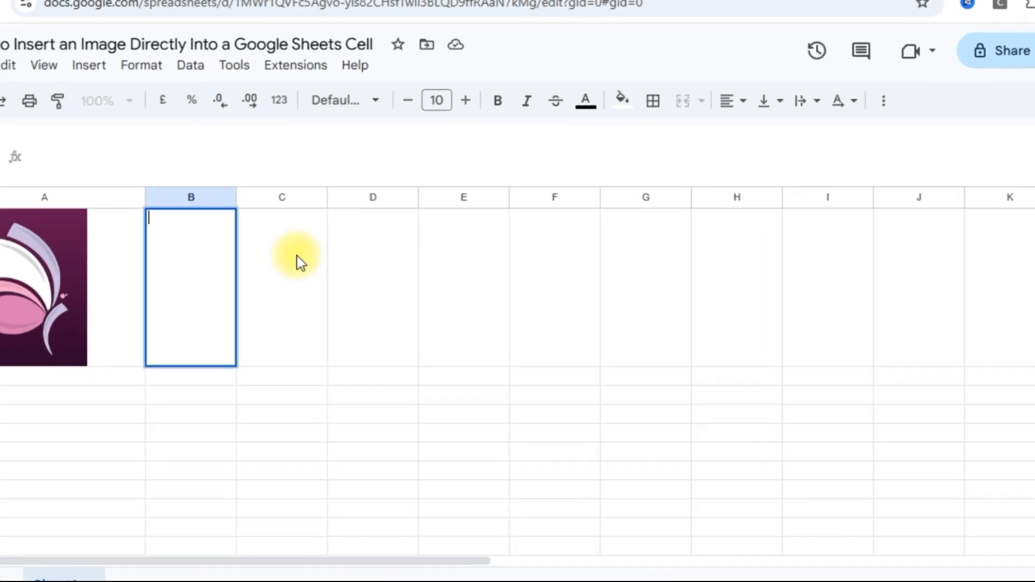
double_click(332, 261)
type("=IMAGE(\"https://cdn.pixabay.com/photo/2023/09/14/10/27/face-logo-8252748_1280.png\",2)")
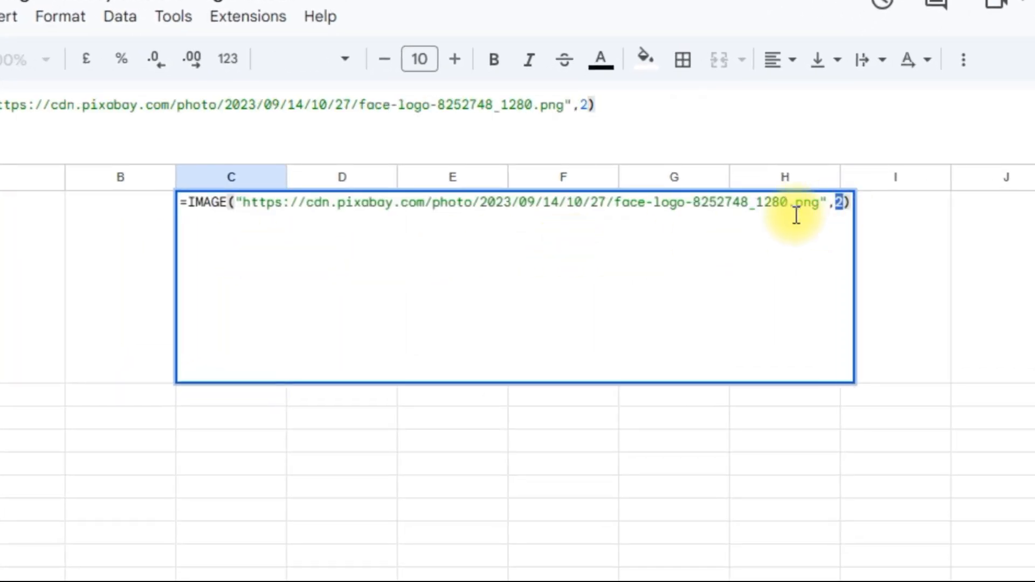
left_click(248, 204)
left_click_drag(251, 205, 855, 200)
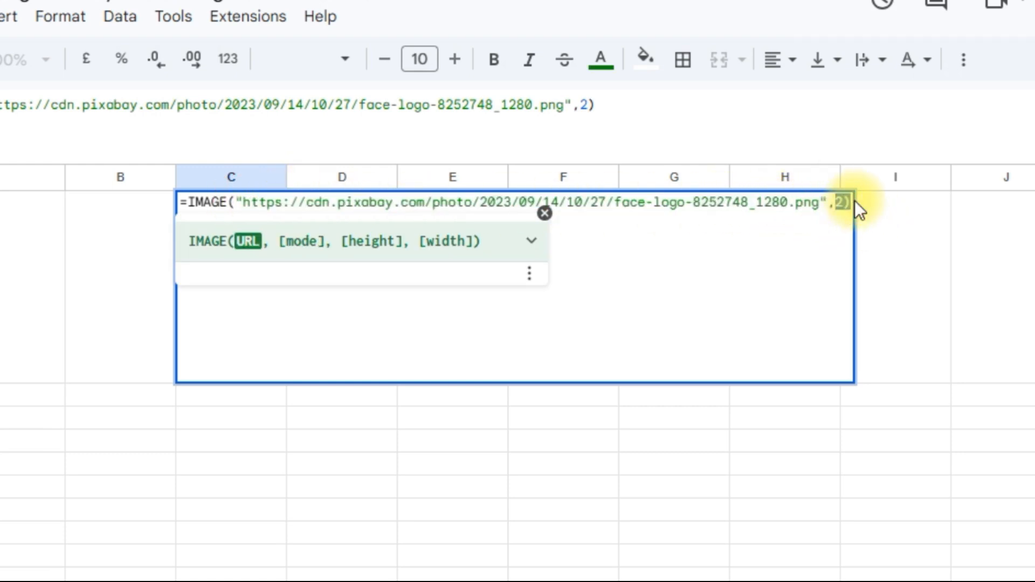
left_click(850, 202)
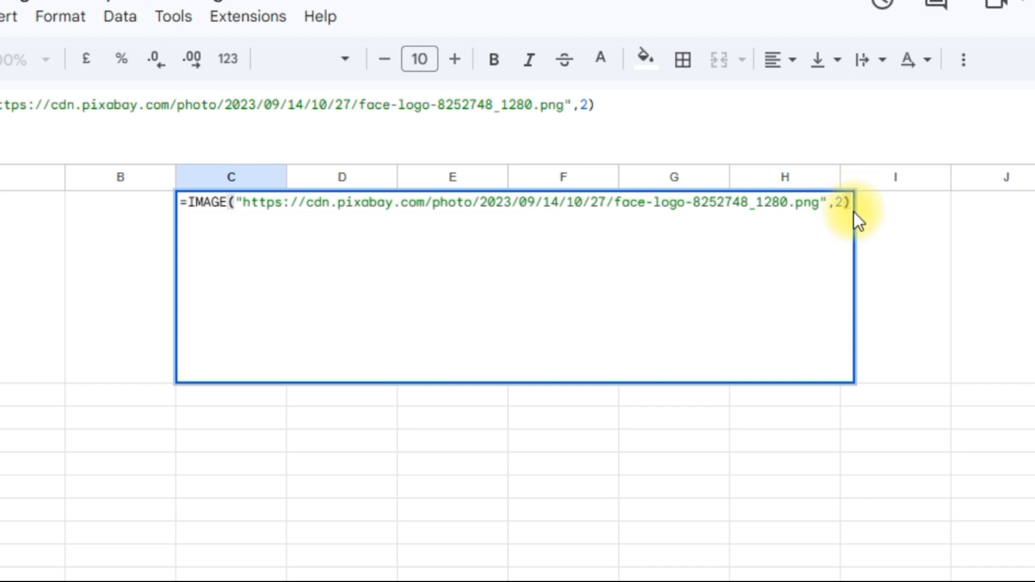
key("Return")
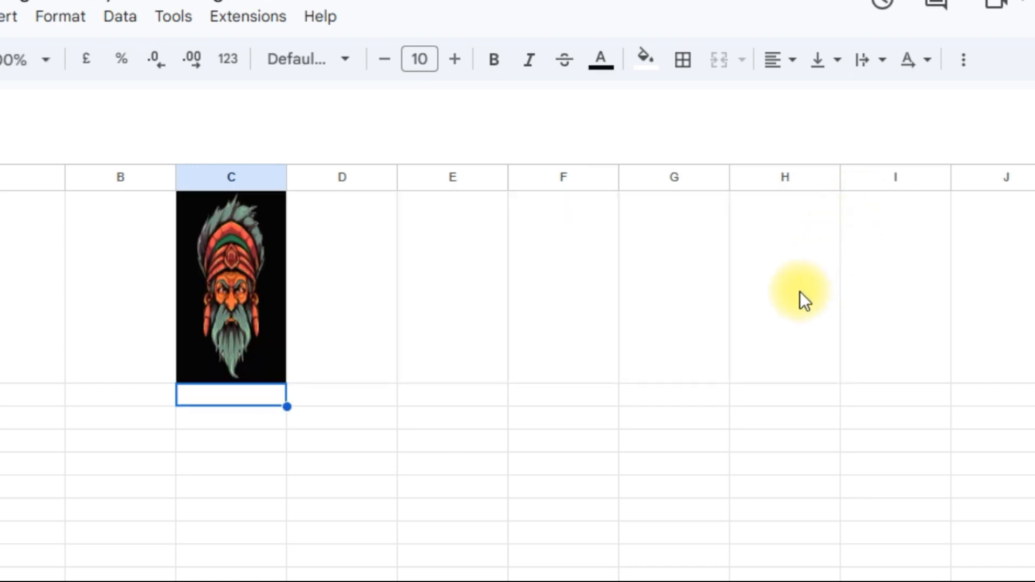
Widen column C twice so the mode-2 face picture stretches to fill it.
left_click_drag(288, 178, 471, 199)
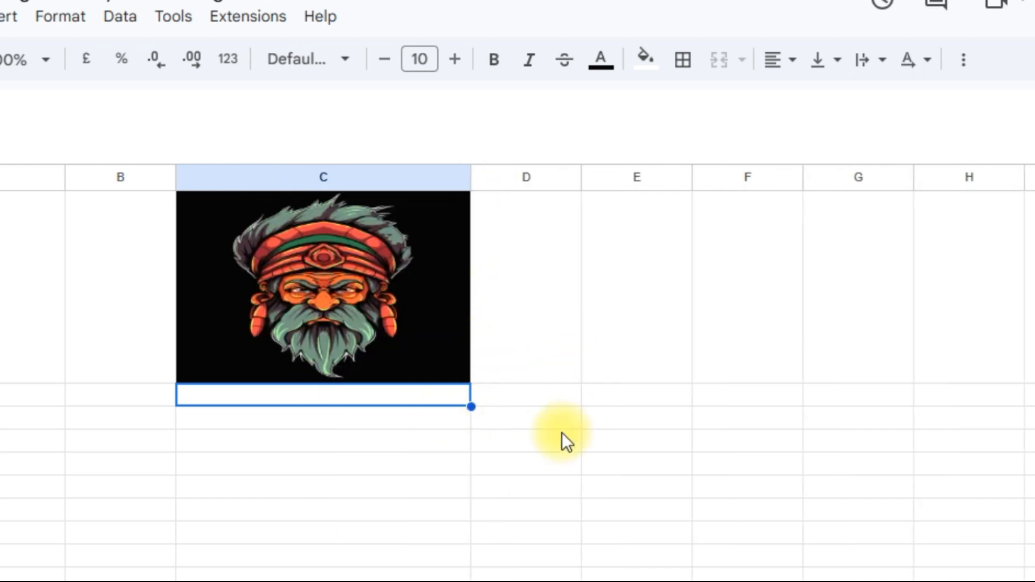
left_click_drag(467, 178, 537, 178)
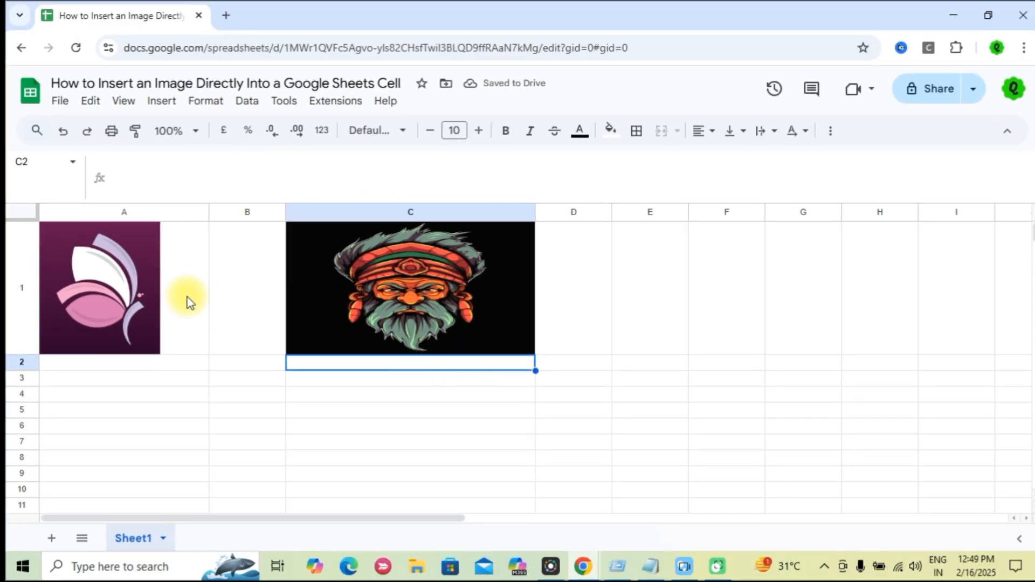
left_click(578, 253)
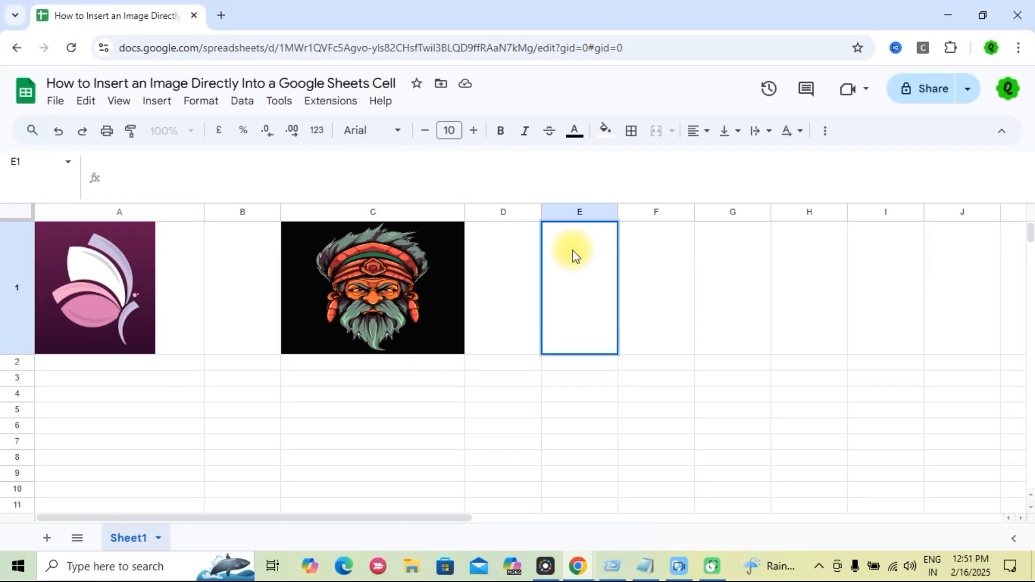
Paste the face-logo IMAGE formula with mode 3 into E1 and commit it.
type("=IMAGE(\"https://cdn.pixabay.com/photo/2023/09/14/10/27/face-logo-8252748_1280.png\",3)")
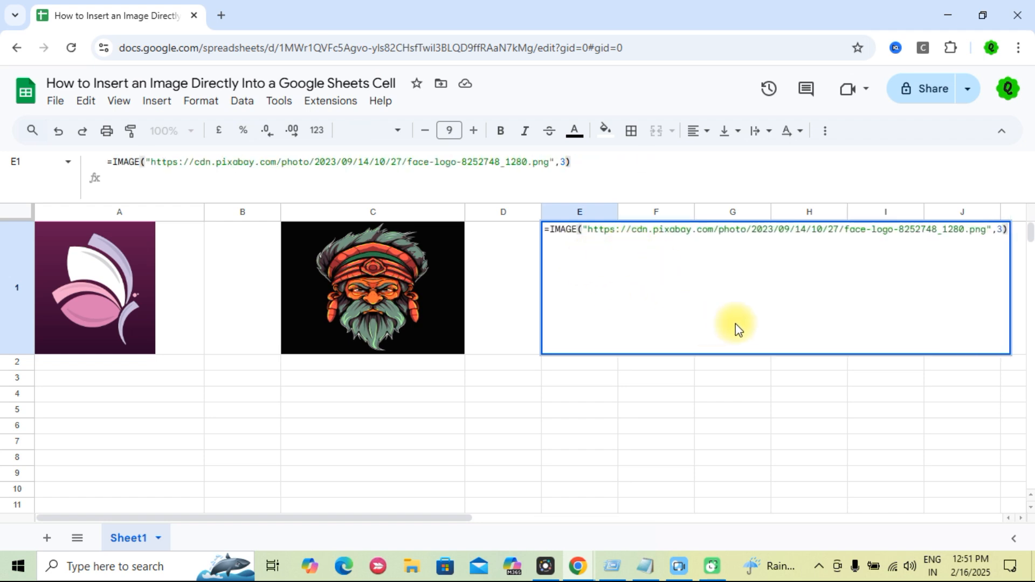
left_click(999, 230)
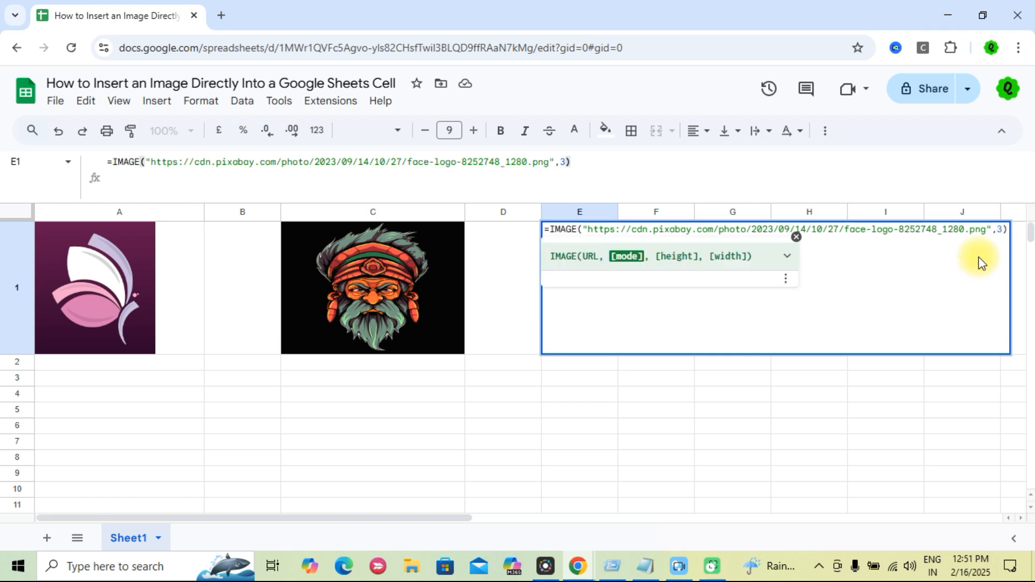
key("Return")
Widen columns E and C and heighten row 1 so the face pictures display larger.
left_click_drag(722, 212, 934, 214)
left_click_drag(30, 360, 21, 494)
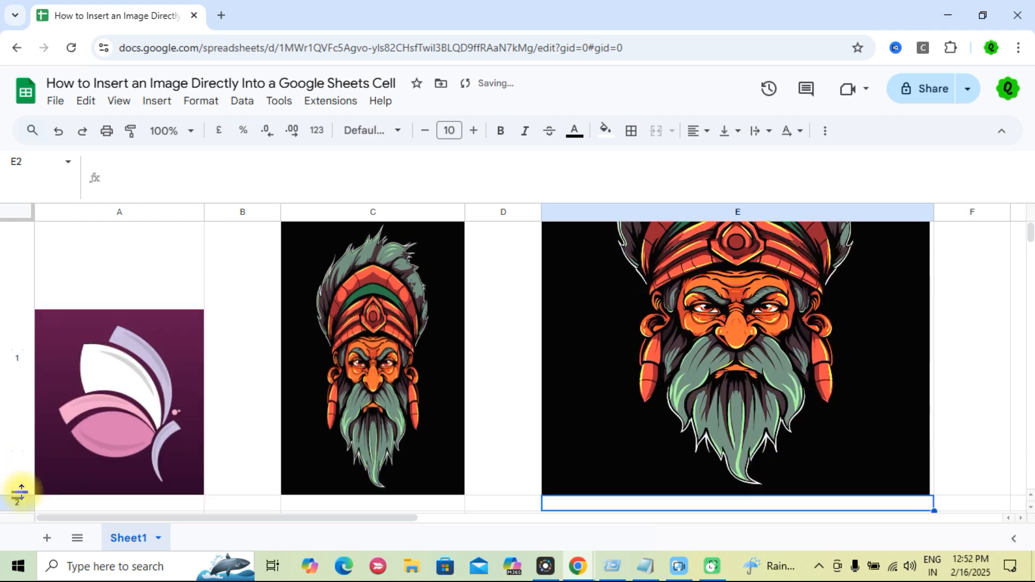
left_click_drag(464, 212, 479, 212)
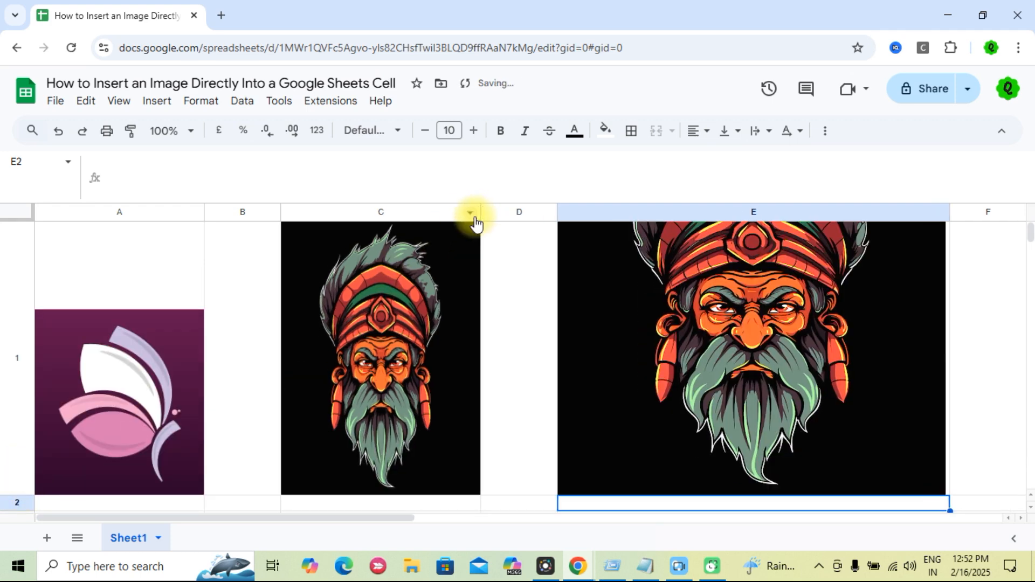
left_click(837, 345)
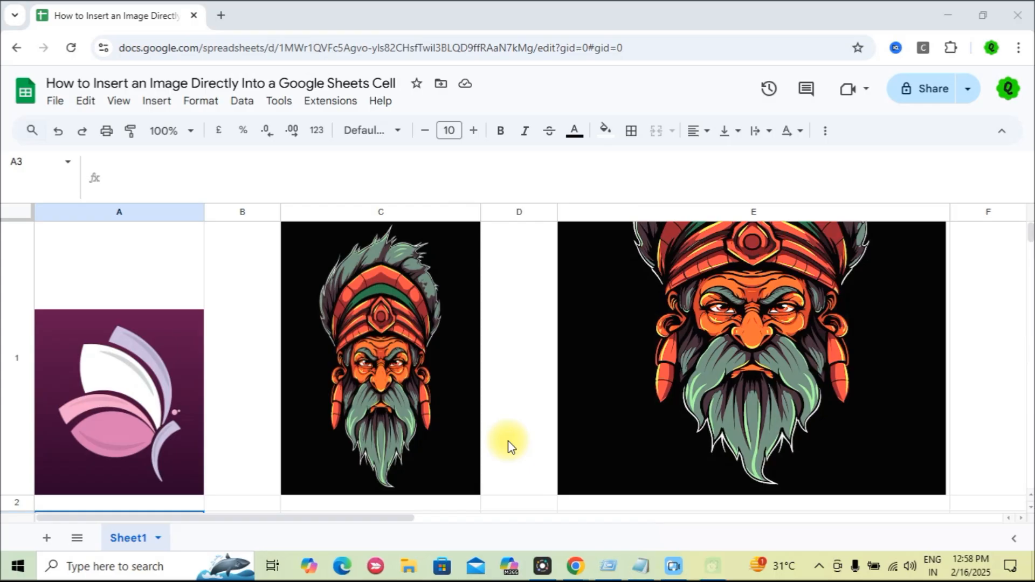
Paste the flower =IMAGE(URL,4,100,100) formula into cell A6.
scroll(508, 441, "down", 3)
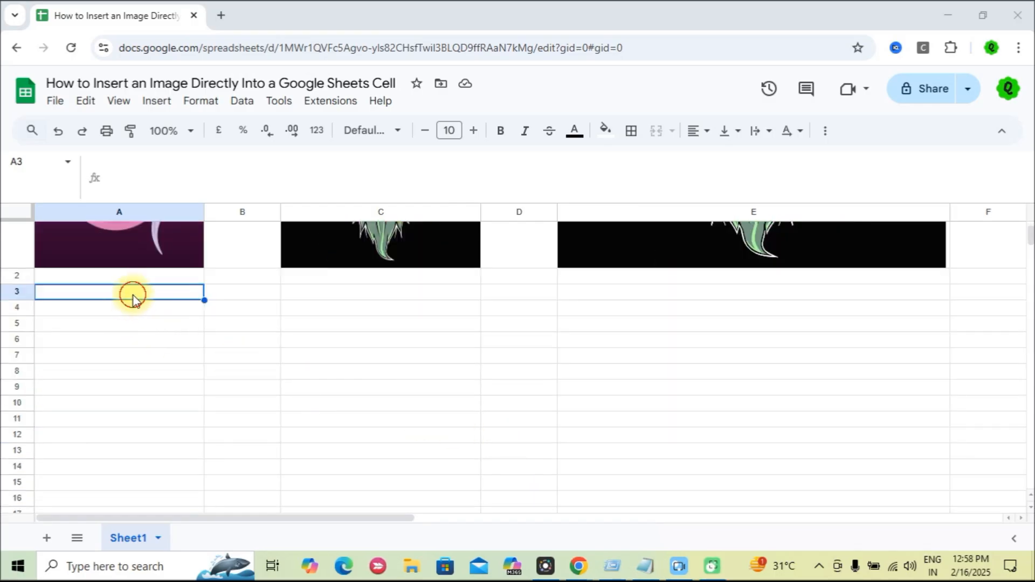
left_click(149, 370)
left_click(148, 344)
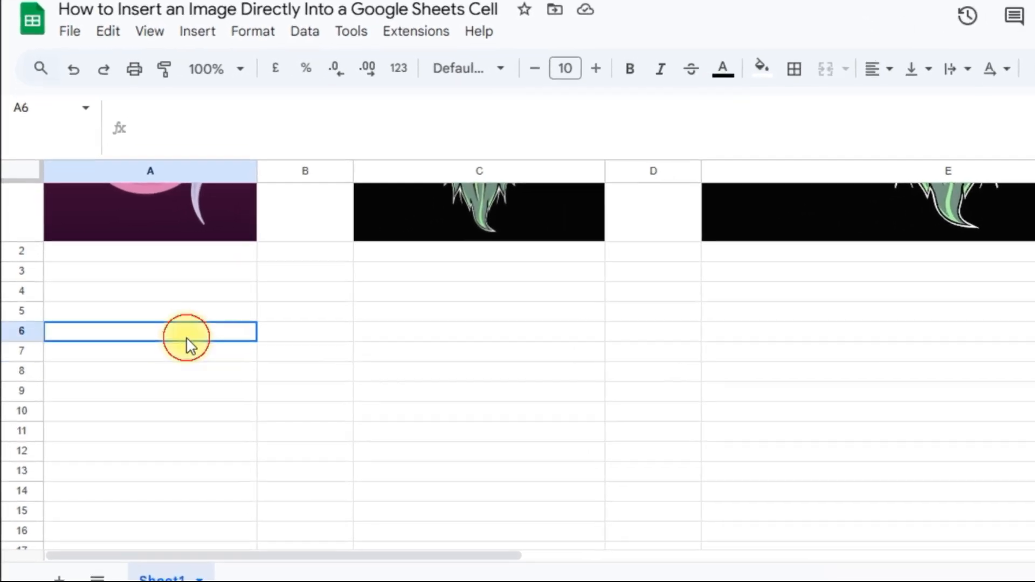
double_click(186, 338)
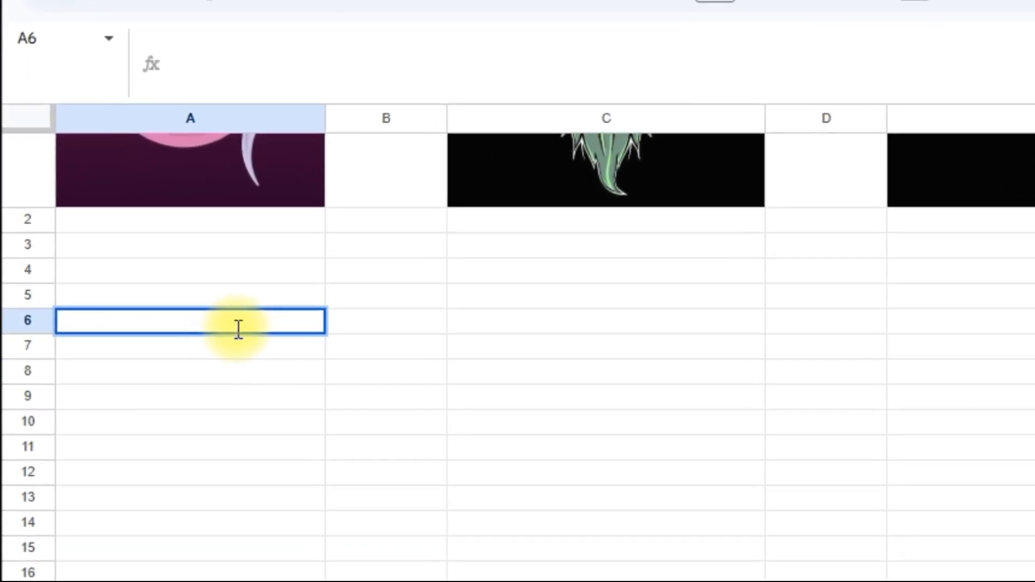
type("=IMAGE(\"https://cdn.pixabay.com/photo/2022/08/22/22/19/flower-7404657_960_720.png\",4,100,100)")
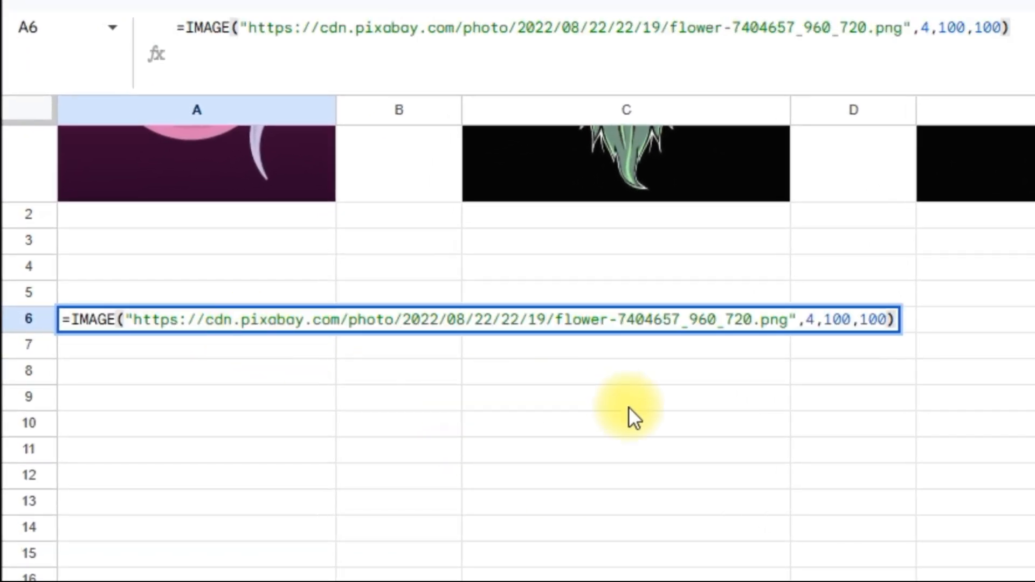
Review the flower URL, commit the A6 formula, and make row 6 taller.
left_click_drag(72, 319, 327, 314)
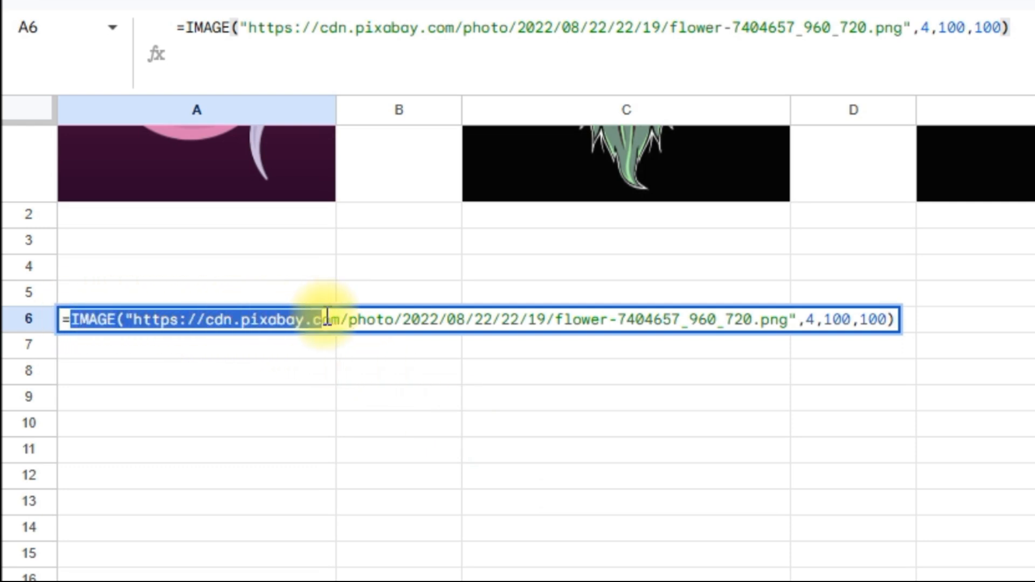
left_click(140, 310)
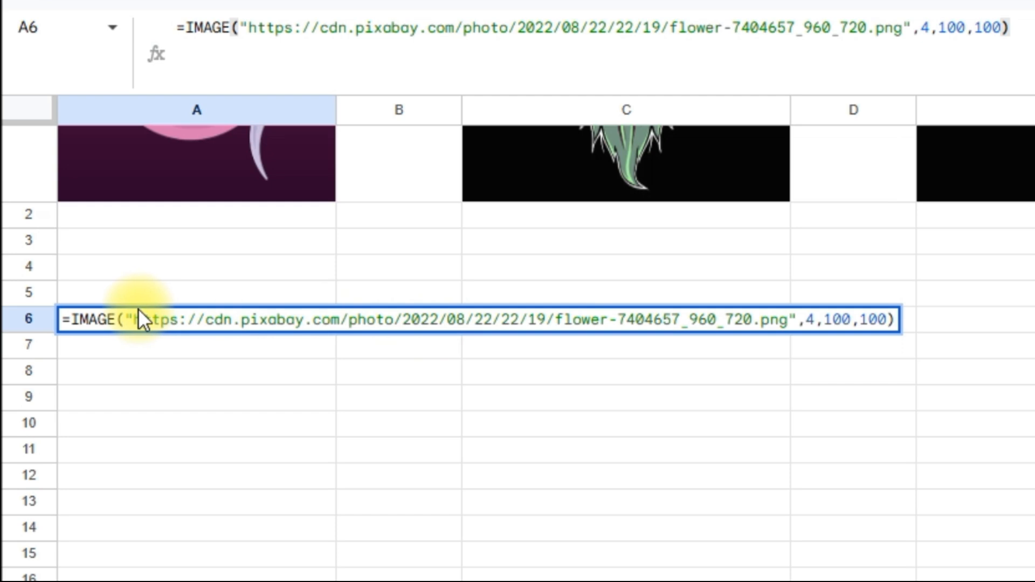
left_click_drag(133, 318, 899, 326)
left_click(894, 320)
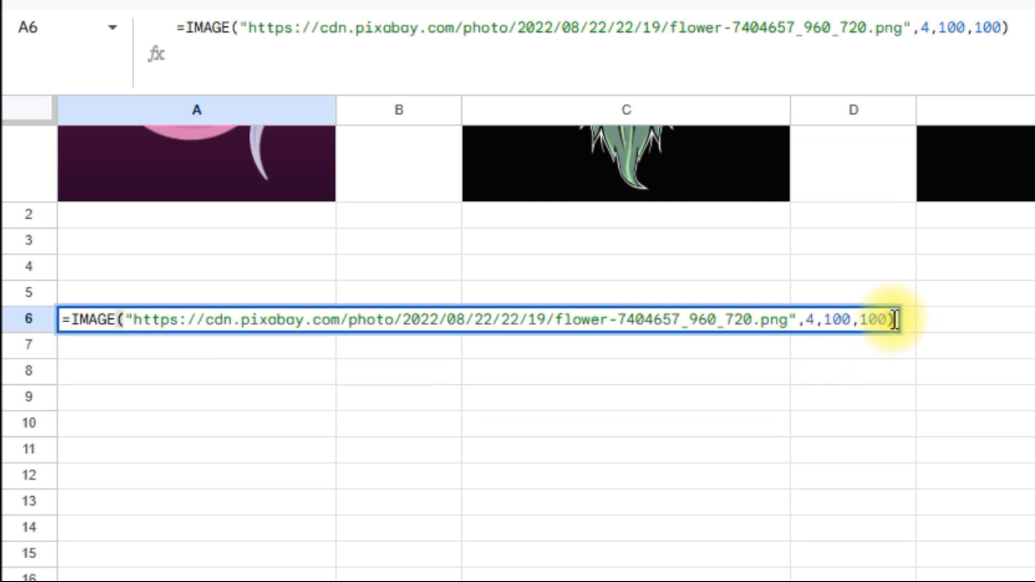
key("Return")
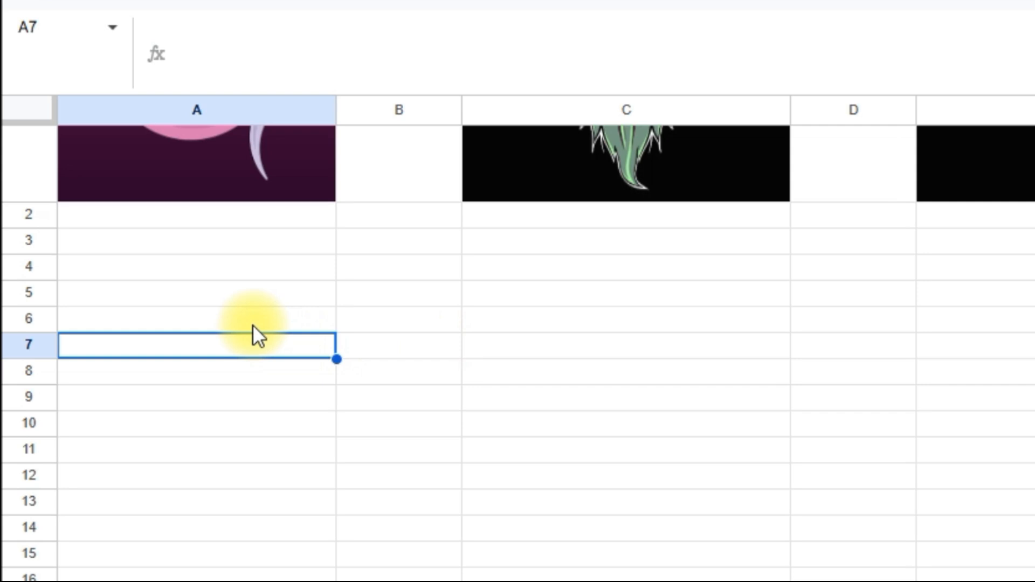
left_click(243, 324)
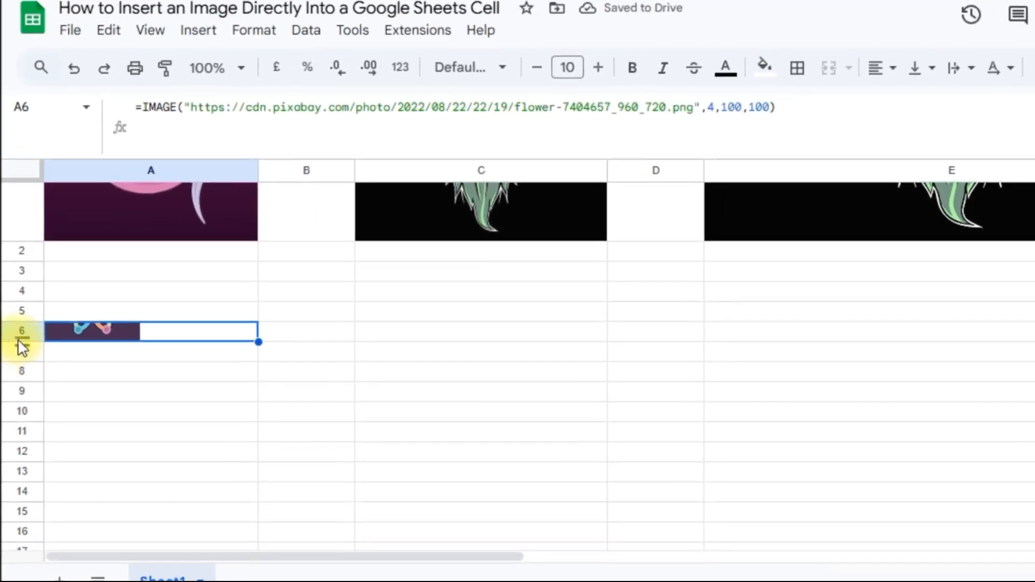
left_click_drag(21, 341, 23, 507)
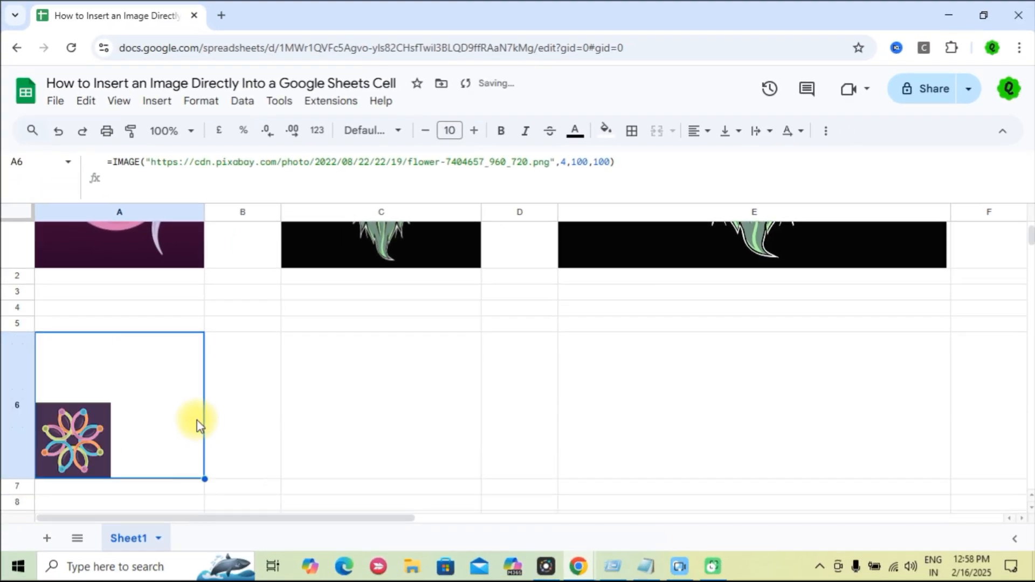
Fit column A and row 6 to the 100×100 flower, then fill its formula across B6:E6.
left_click_drag(208, 211, 232, 212)
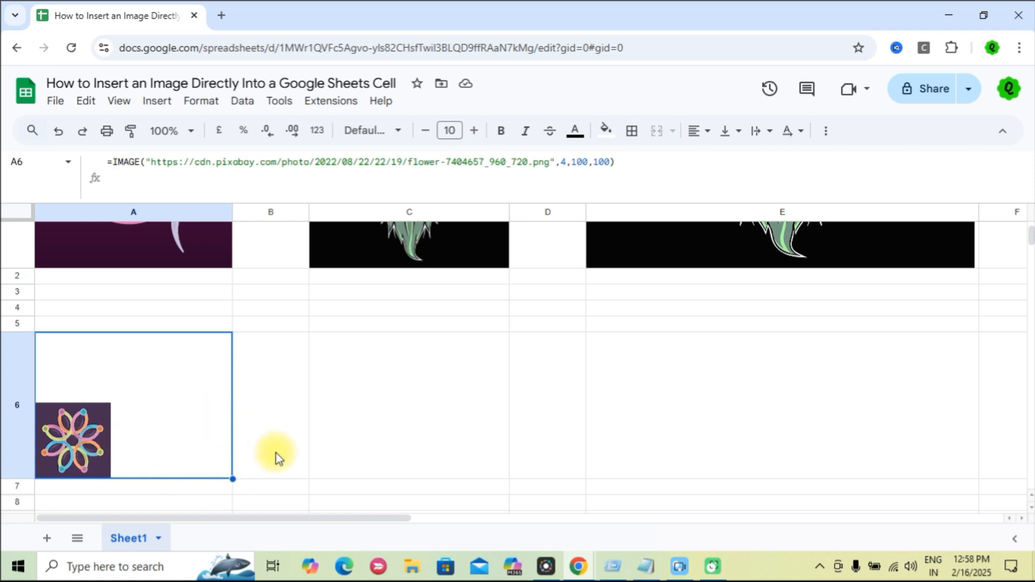
left_click_drag(232, 214, 144, 214)
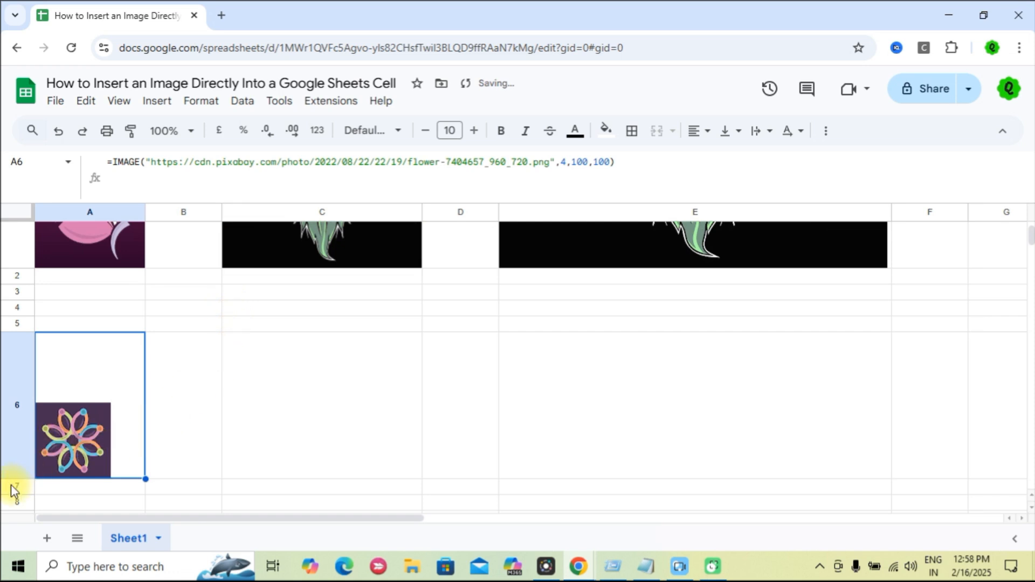
left_click_drag(13, 478, 25, 410)
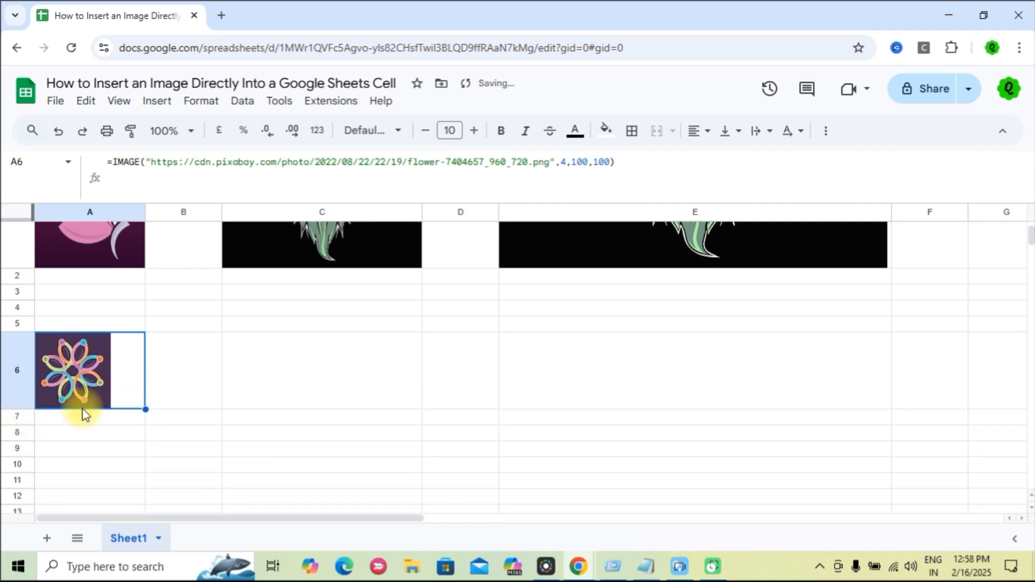
left_click_drag(143, 407, 224, 435)
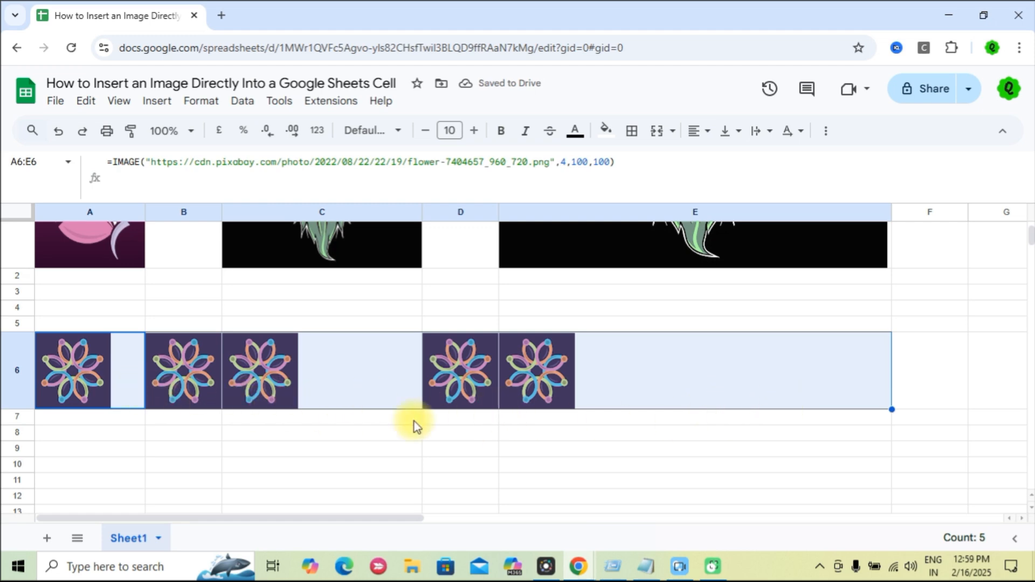
left_click(97, 377)
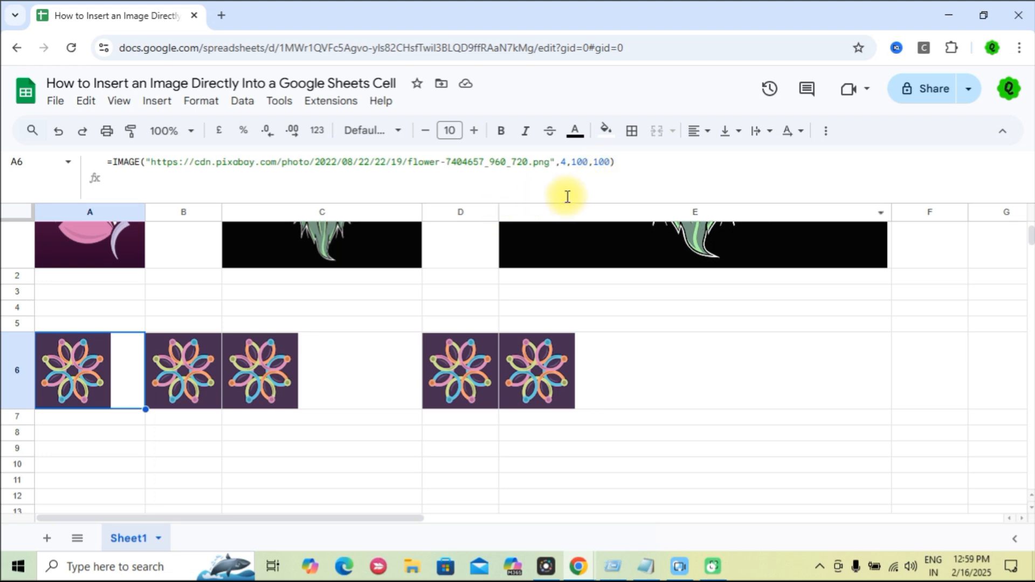
left_click_drag(564, 162, 621, 161)
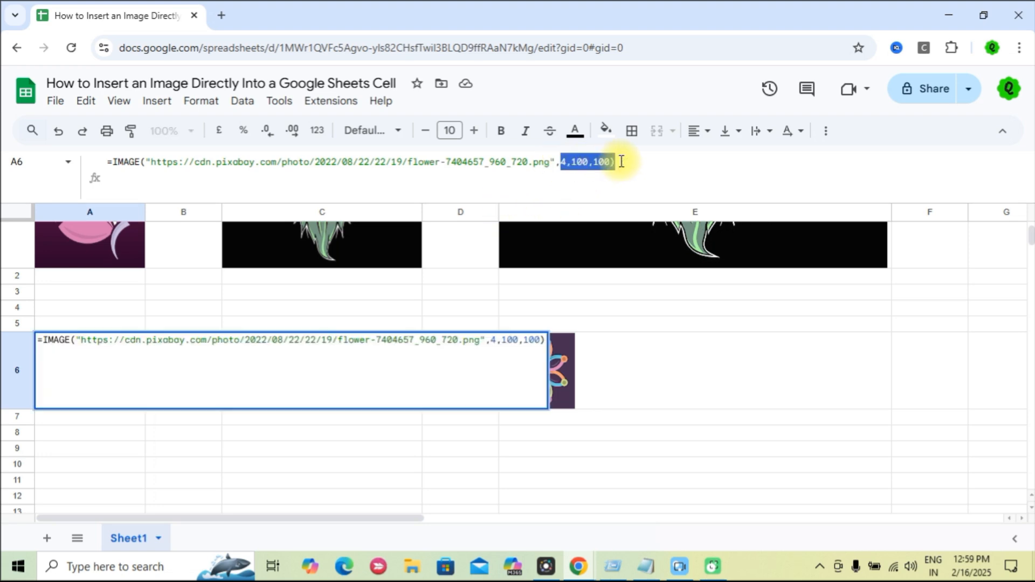
left_click(627, 161)
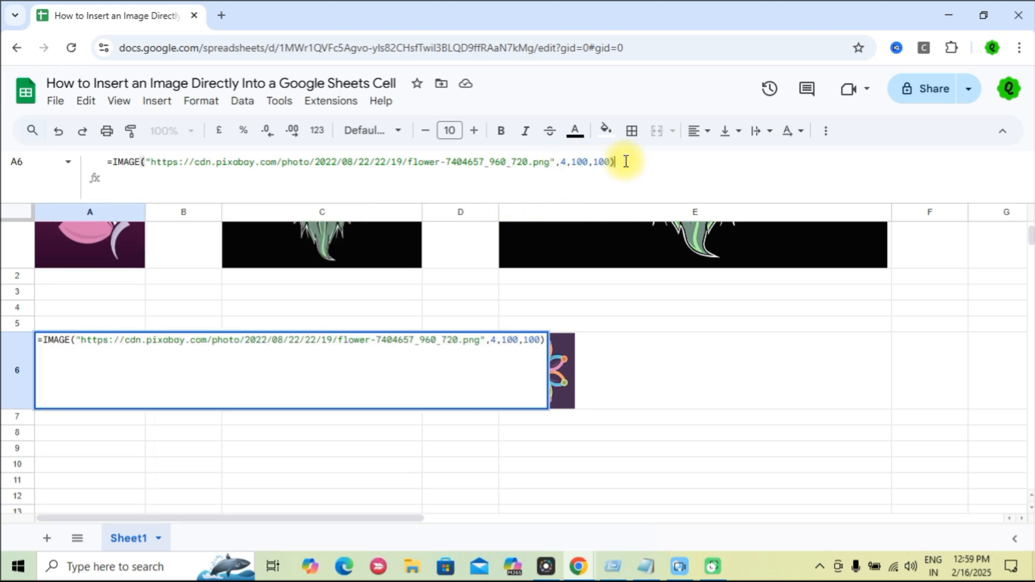
double_click(582, 163)
left_click(578, 162)
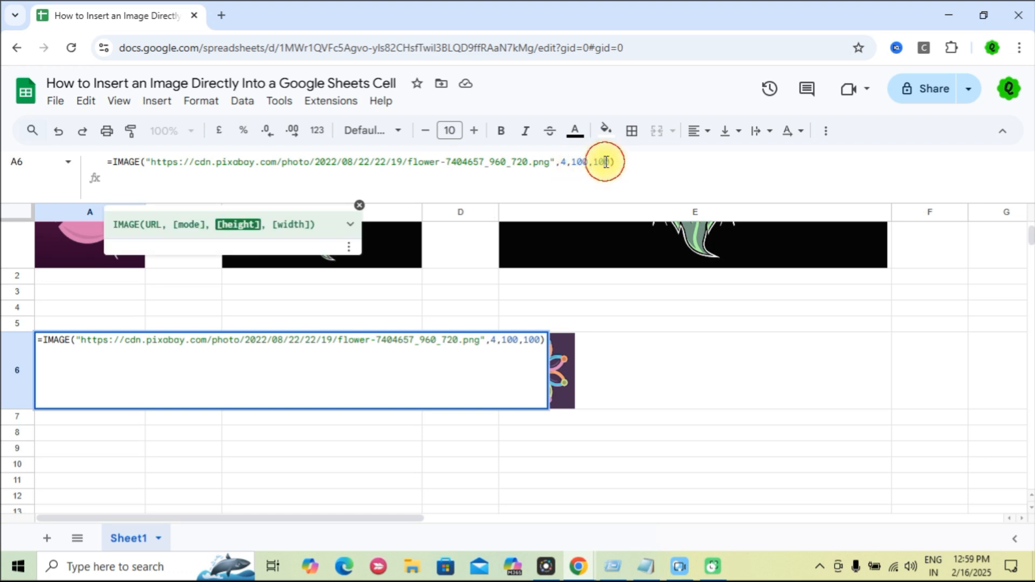
left_click(605, 162)
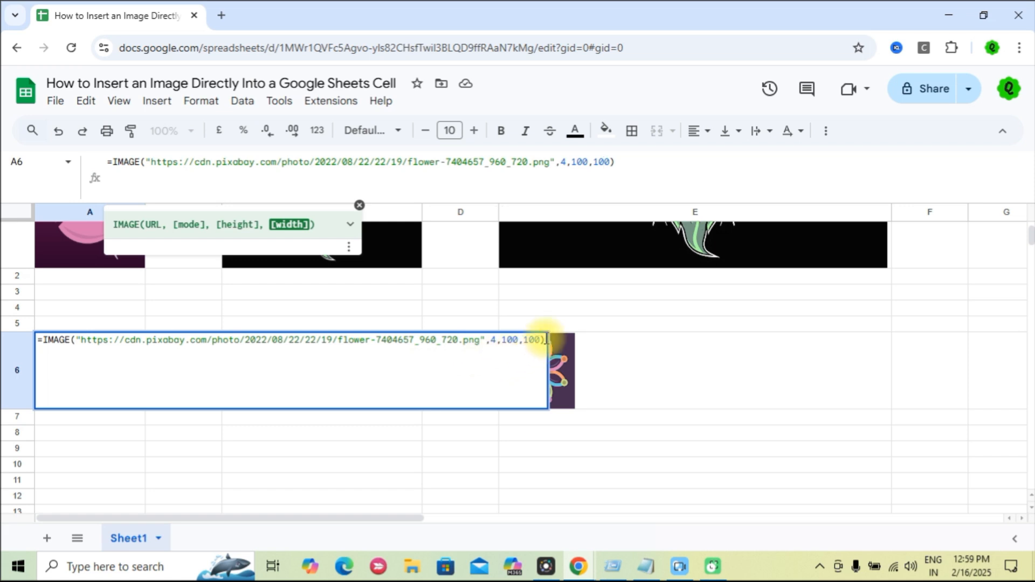
left_click_drag(546, 340, 37, 347)
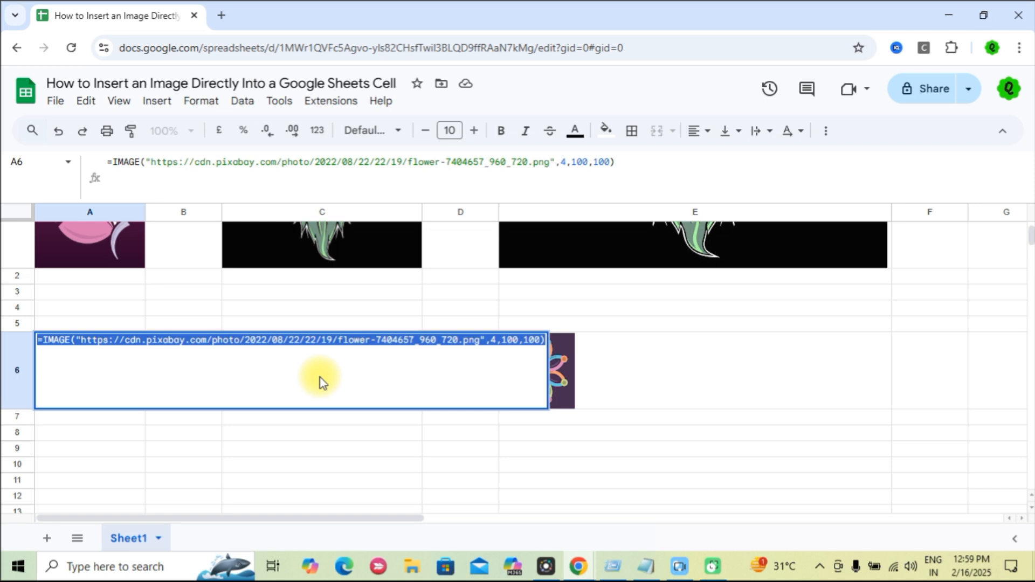
left_click(401, 442)
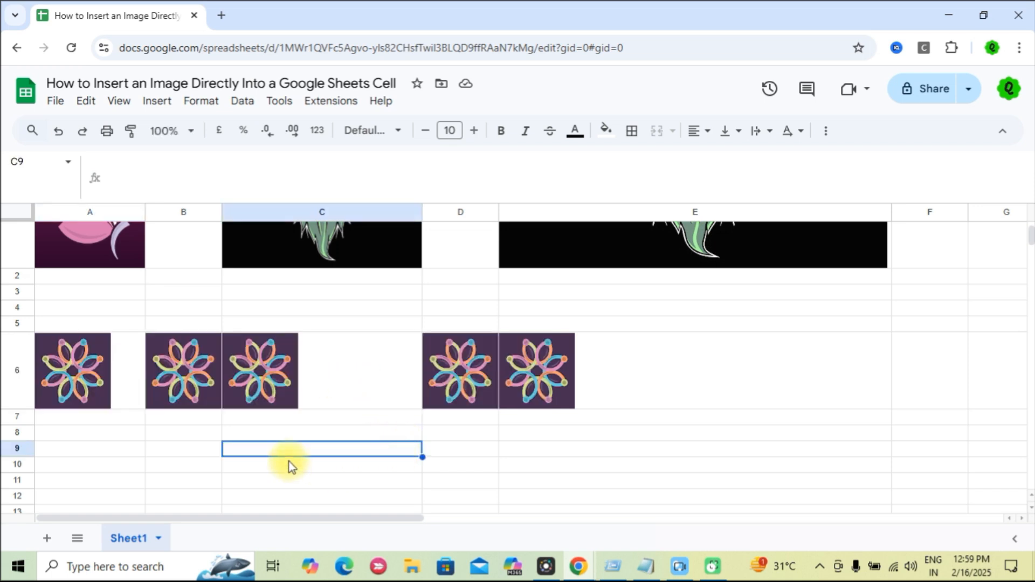